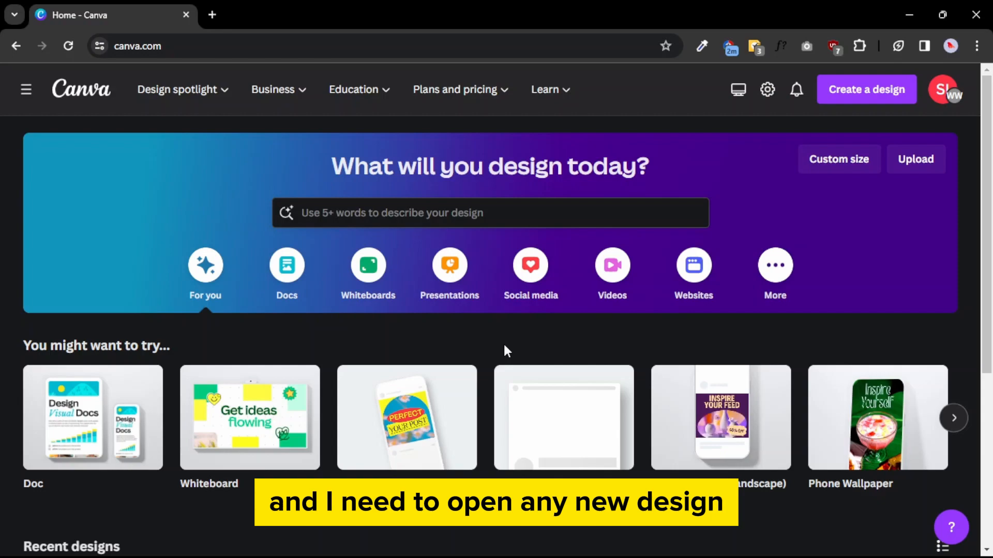
- Create a blank 1080 × 1350 px Instagram Post design from the suggested formats
{"action": "mouse_move", "coordinate": [396, 418]}
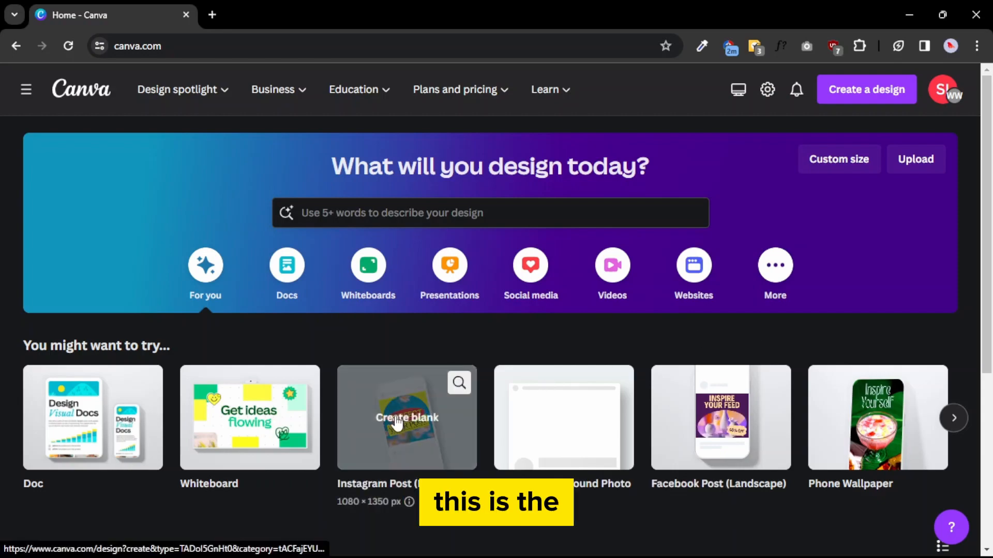
{"action": "scroll", "coordinate": [395, 416], "scroll_direction": "up", "scroll_amount": 5}
{"action": "scroll", "coordinate": [397, 423], "scroll_direction": "up", "scroll_amount": 2}
{"action": "scroll", "coordinate": [397, 423], "scroll_direction": "down", "scroll_amount": 5}
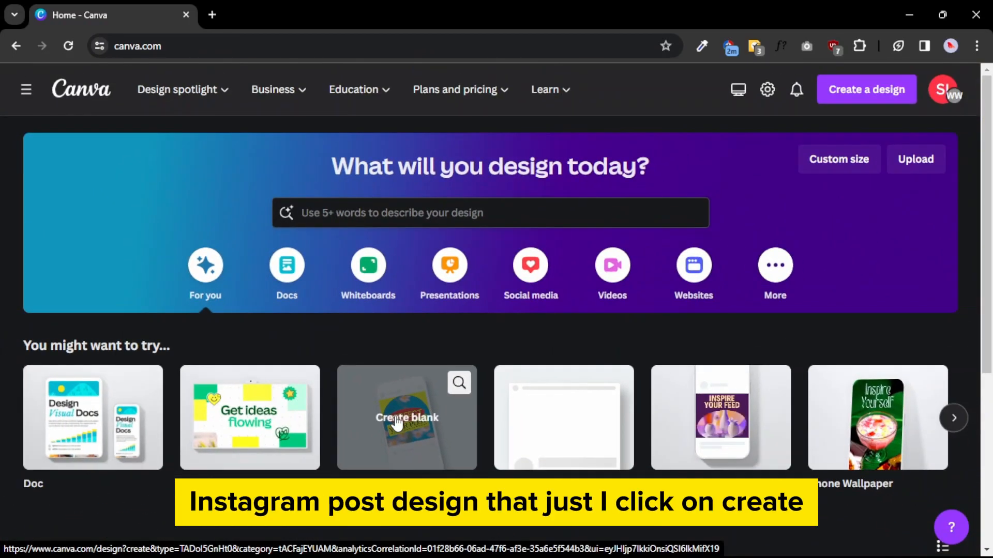
{"action": "left_click", "coordinate": [395, 420]}
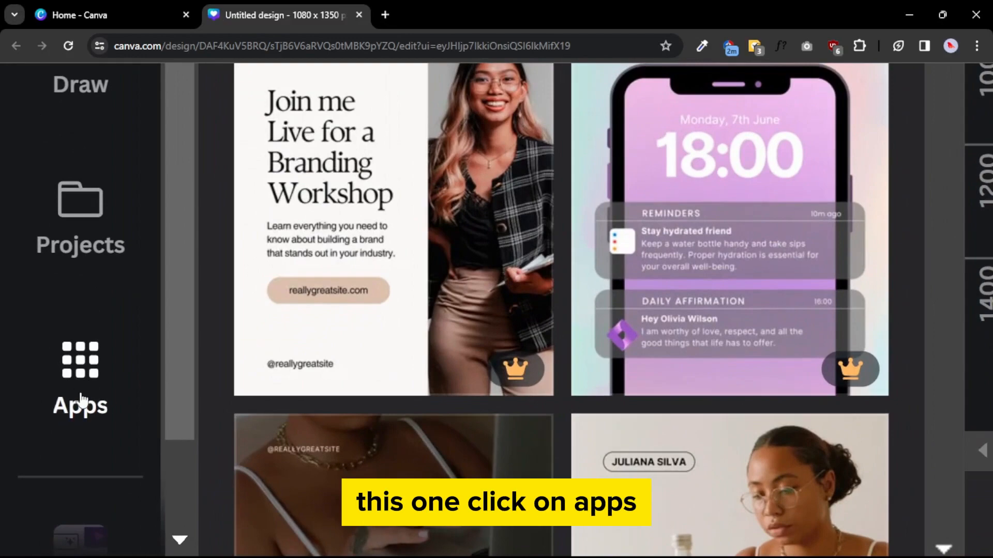
- Find the Brandfetch app among the Canva apps and open it in the design
{"action": "left_click", "coordinate": [80, 402]}
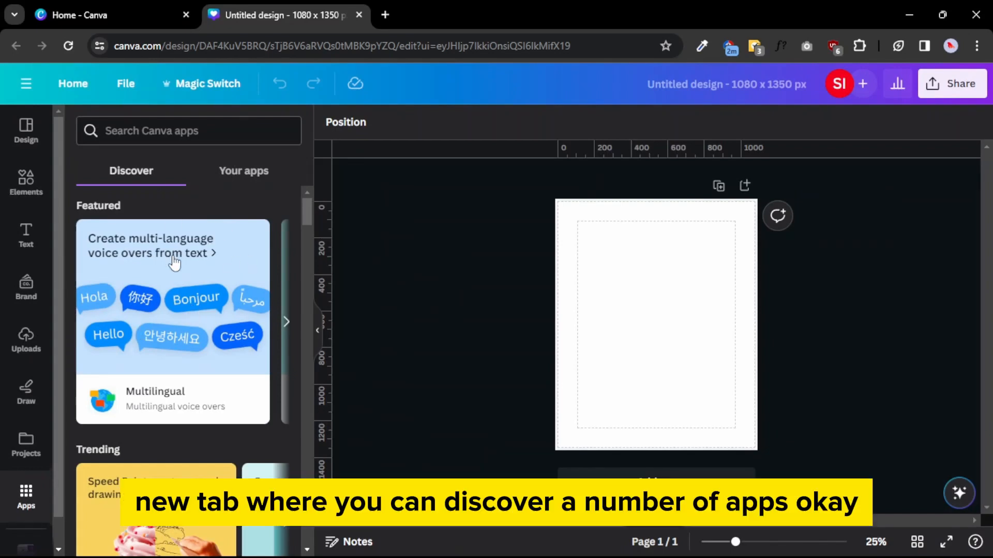
{"action": "mouse_move", "coordinate": [309, 209]}
{"action": "left_mouse_down"}
{"action": "mouse_move", "coordinate": [308, 251]}
{"action": "mouse_move", "coordinate": [306, 191]}
{"action": "left_mouse_up"}
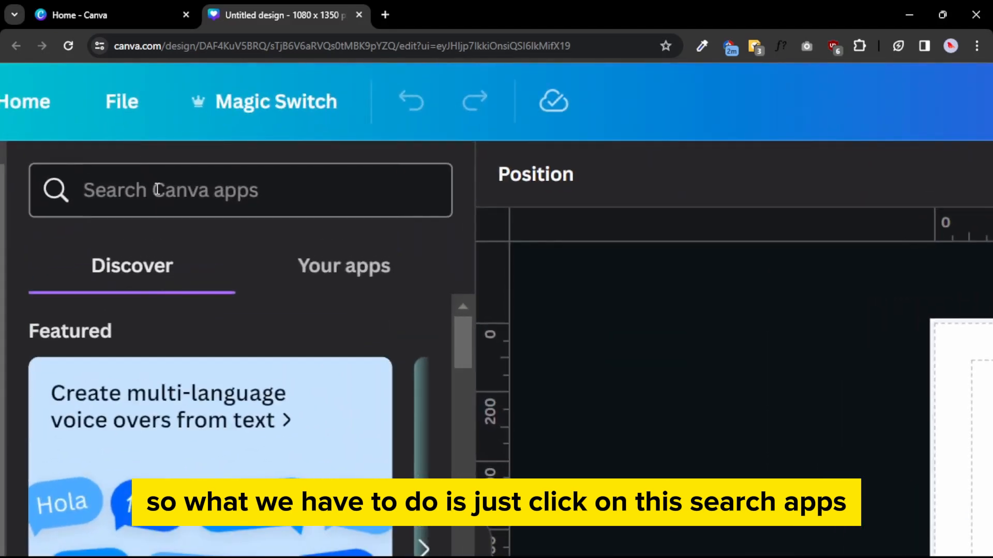
{"action": "left_click", "coordinate": [158, 189]}
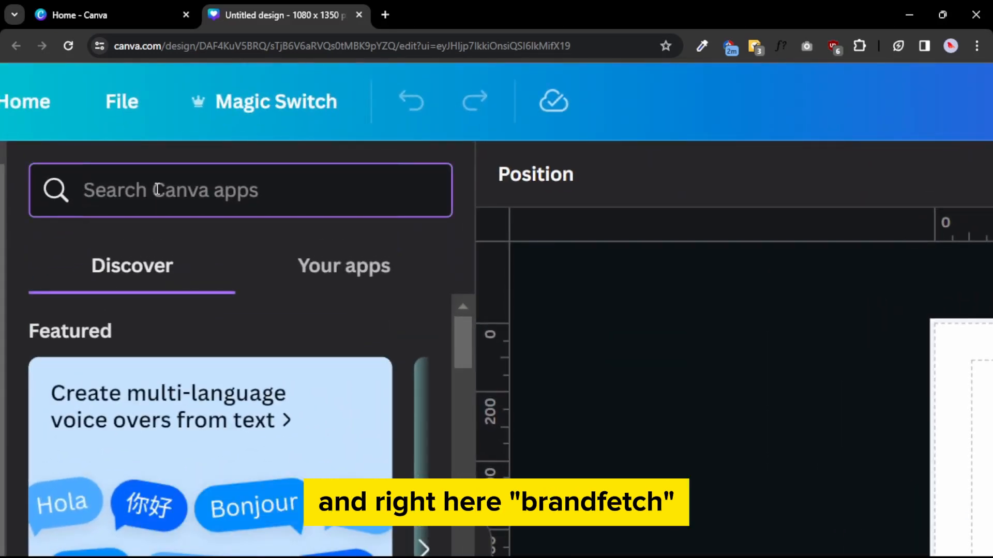
{"action": "type", "text": "brandfetch"}
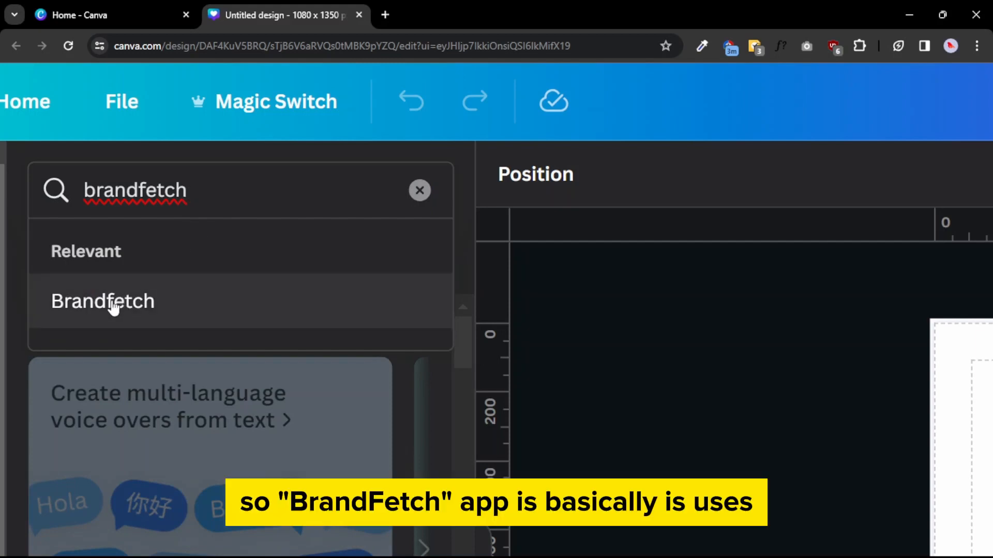
{"action": "left_click", "coordinate": [153, 303]}
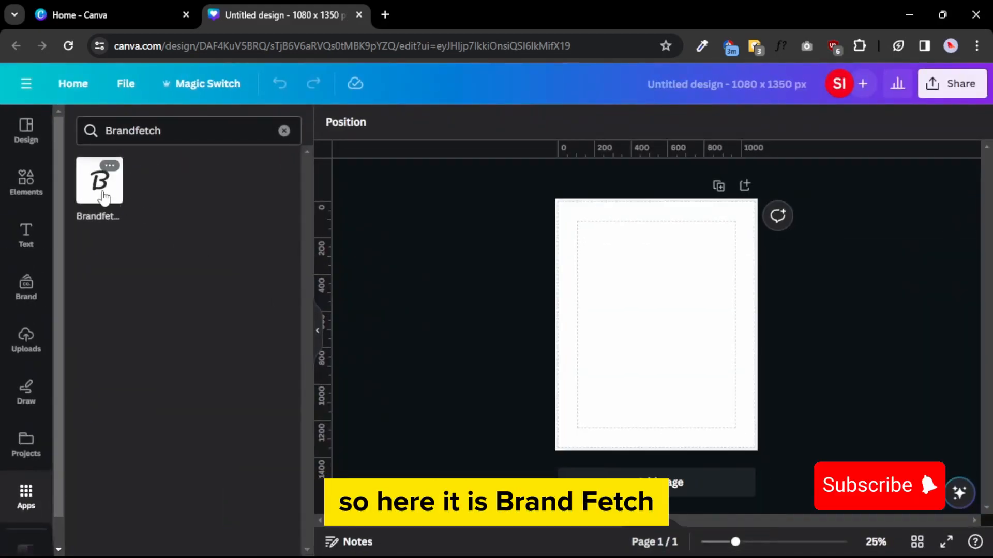
{"action": "left_click", "coordinate": [103, 202]}
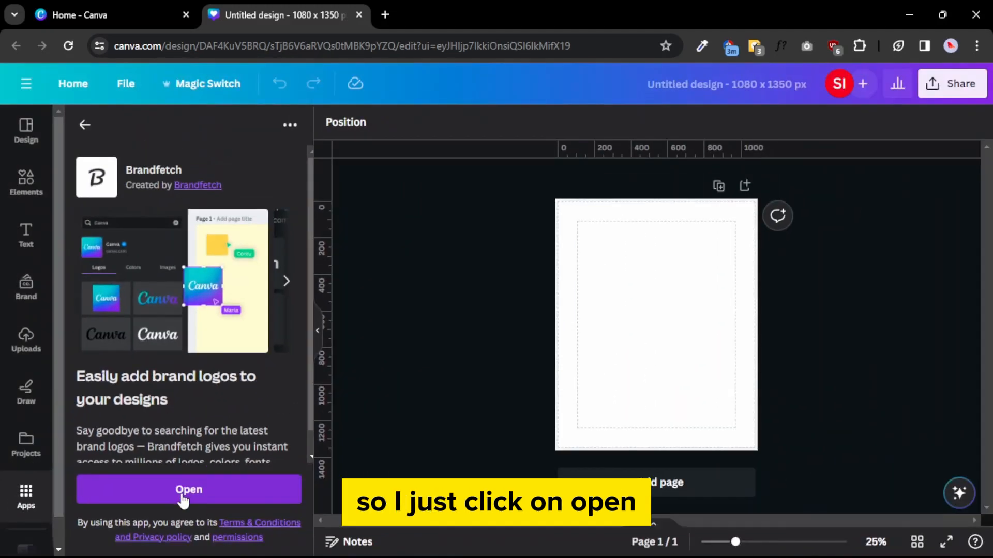
{"action": "left_click", "coordinate": [182, 497]}
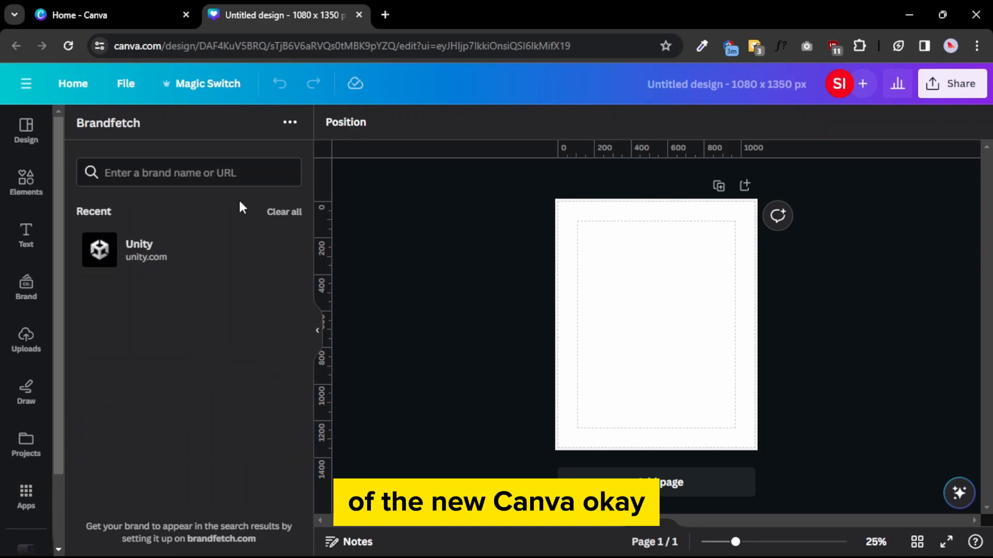
- Look up the brand "canva" in Brandfetch and open the assets of canva.com
{"action": "left_click", "coordinate": [223, 174]}
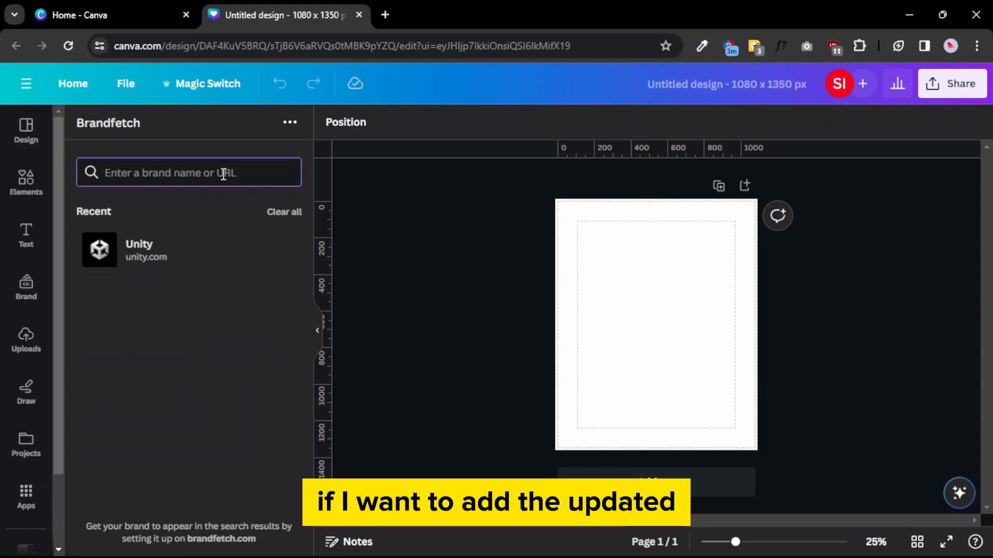
{"action": "type", "text": "canva"}
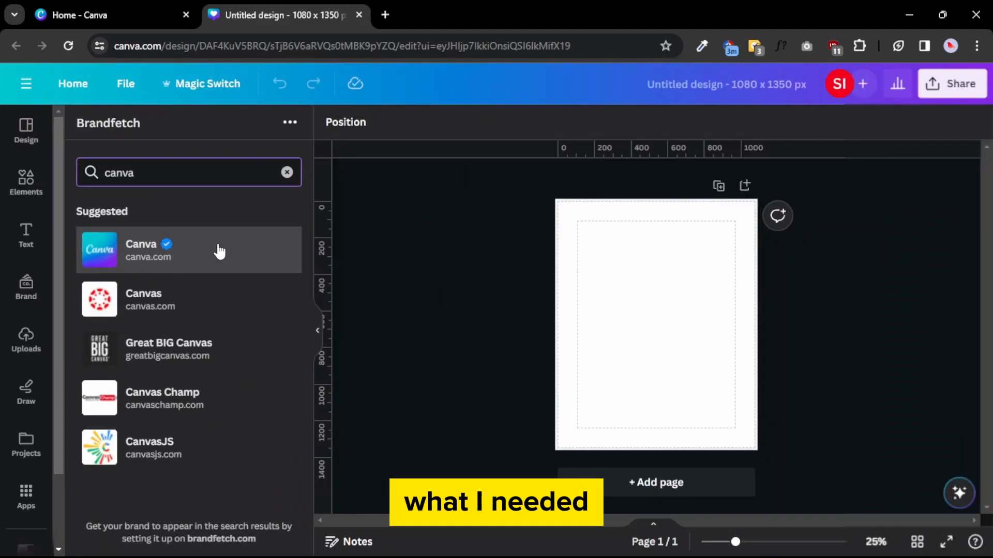
{"action": "left_click", "coordinate": [174, 245]}
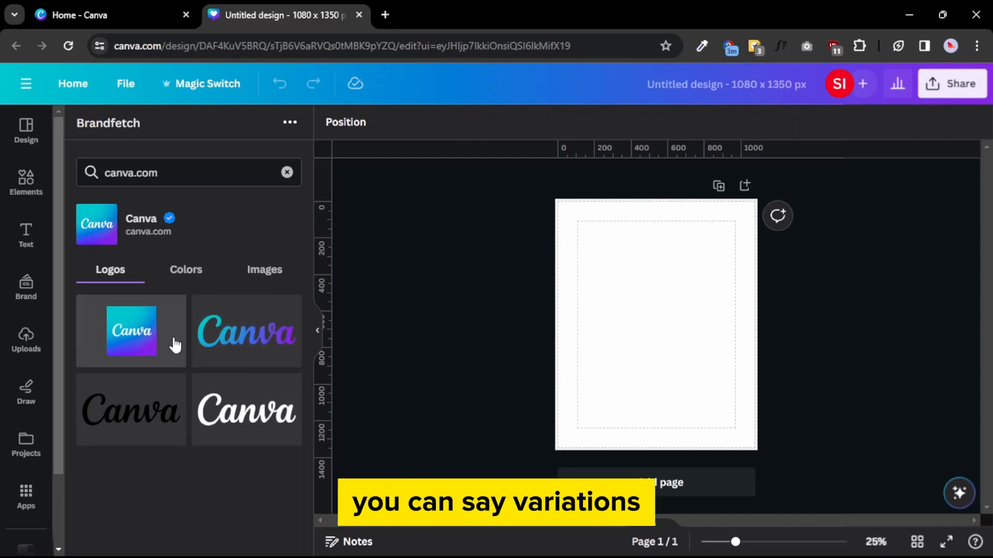
- Review the Canva brand's colors and images, and add its square gradient logo to the page
{"action": "left_click", "coordinate": [195, 277]}
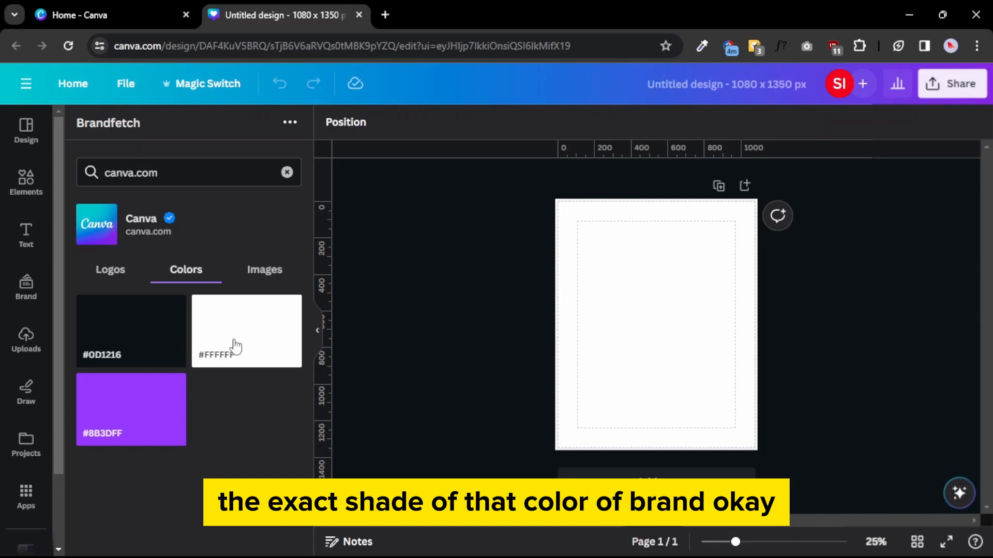
{"action": "left_click", "coordinate": [258, 274]}
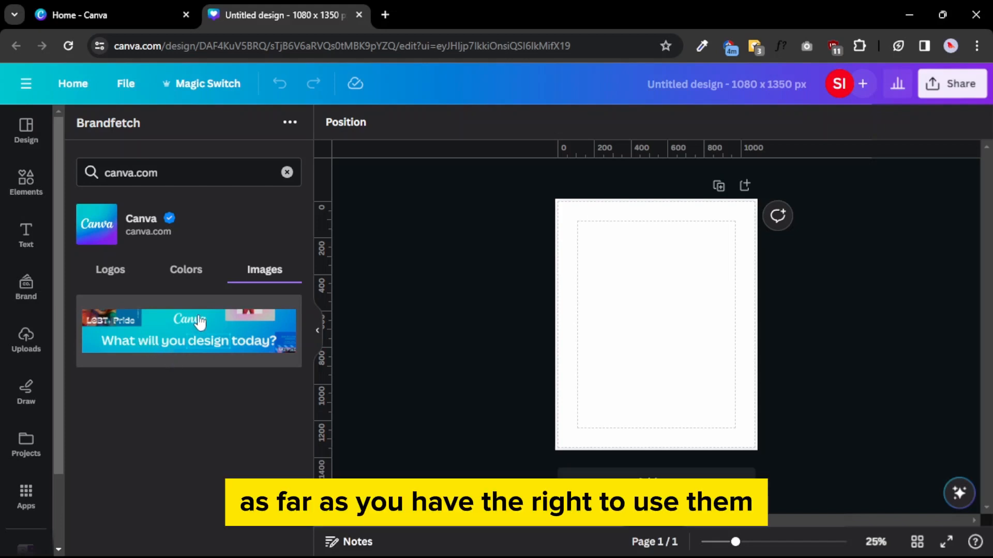
{"action": "left_click", "coordinate": [181, 275]}
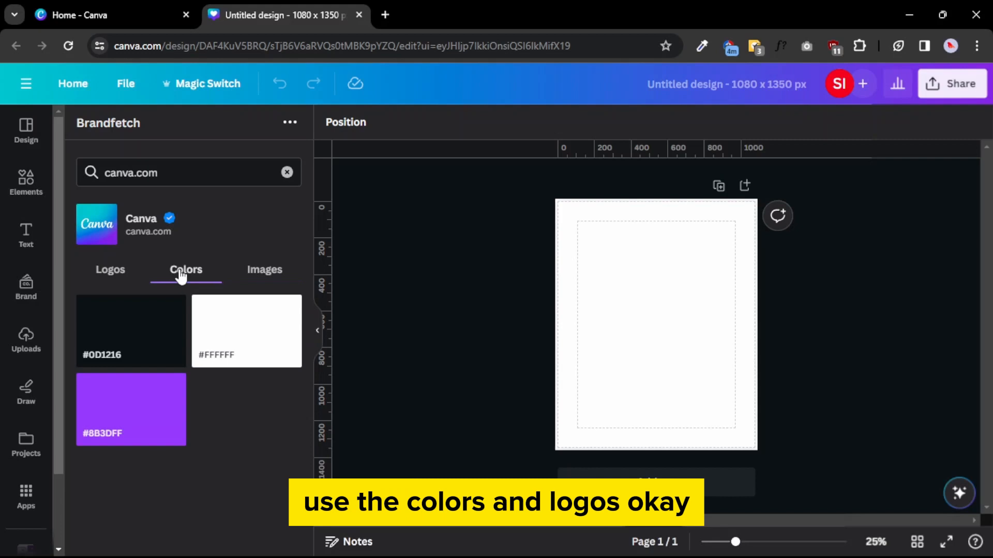
{"action": "left_click", "coordinate": [112, 274]}
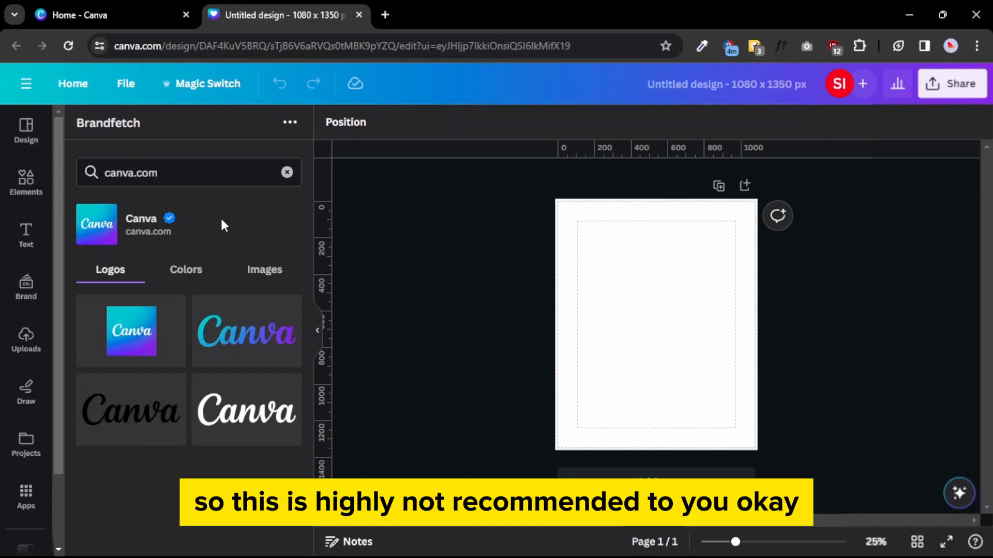
{"action": "left_click", "coordinate": [129, 344]}
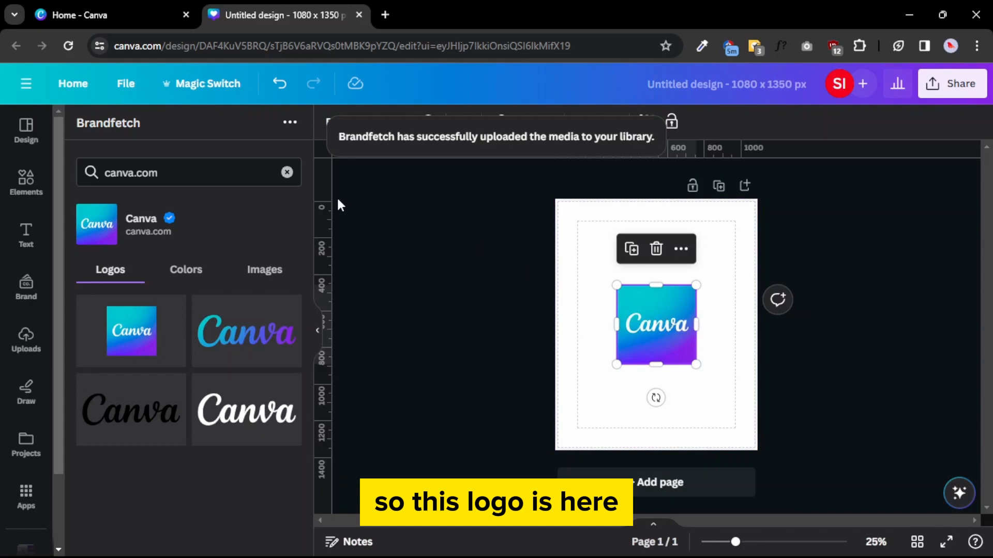
- Look up the brand "apple", open the assets of apple.com and add its black Apple logo to the page
{"action": "left_click", "coordinate": [286, 172]}
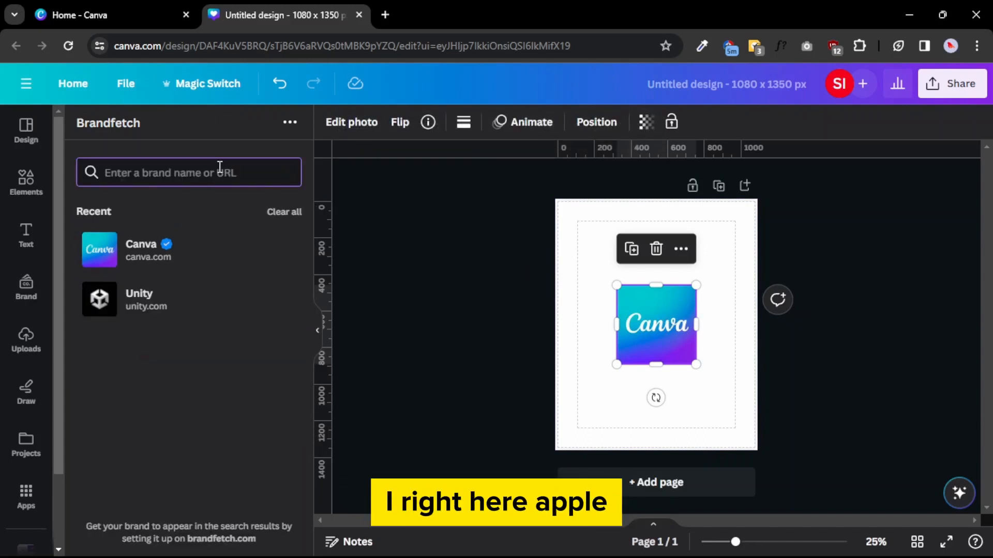
{"action": "type", "text": "apple"}
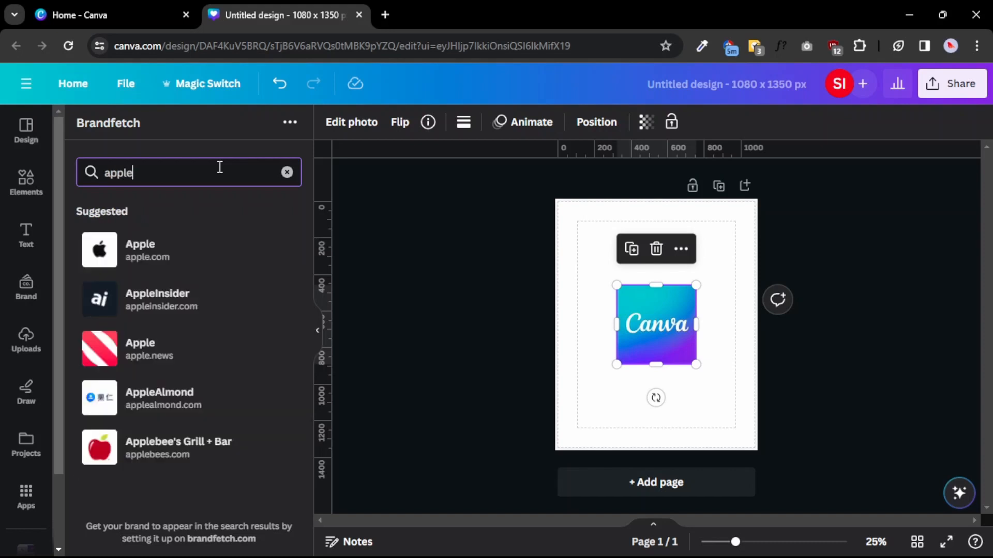
{"action": "left_click", "coordinate": [156, 253]}
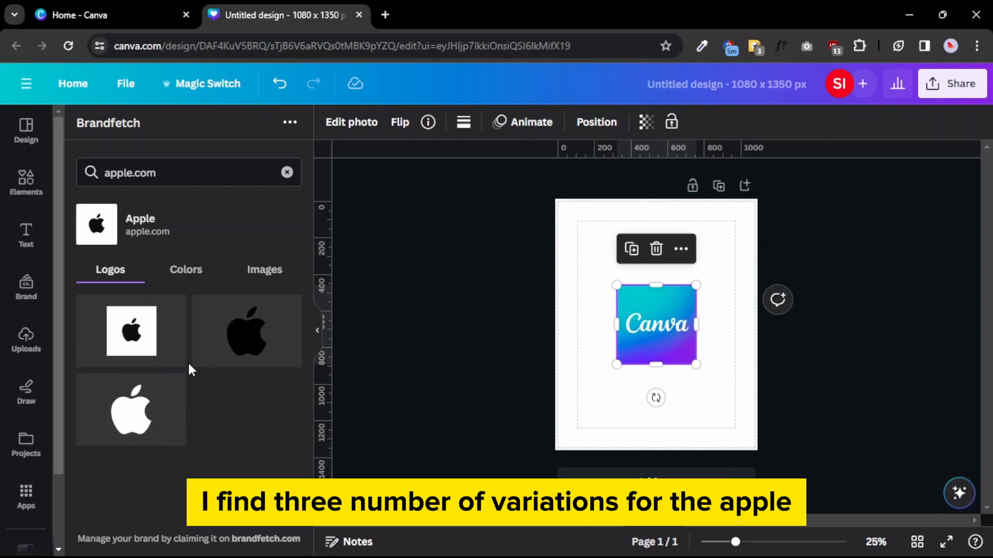
{"action": "left_click", "coordinate": [188, 272]}
{"action": "left_click", "coordinate": [265, 275]}
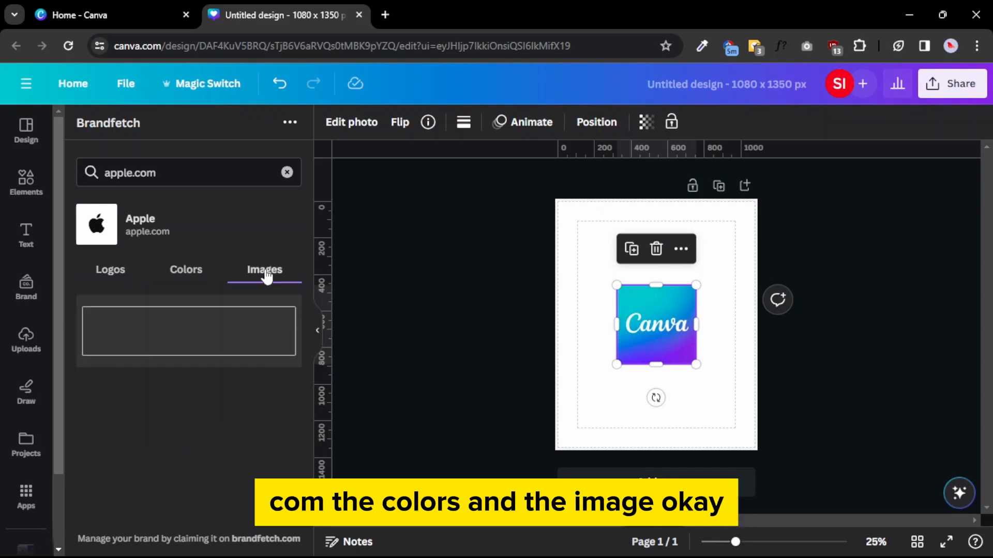
{"action": "left_click", "coordinate": [109, 271]}
{"action": "left_click", "coordinate": [280, 345]}
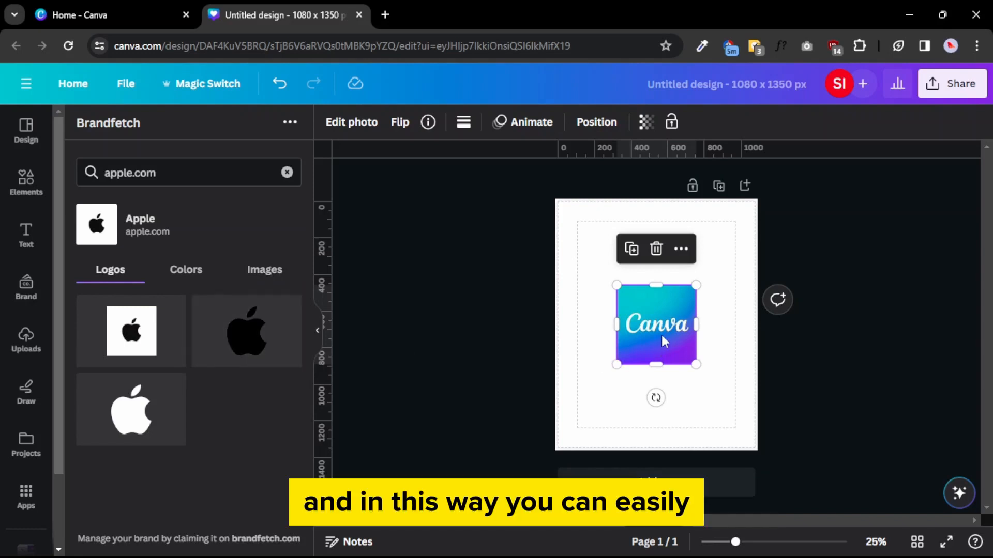
- Separate the two logos, with the Apple logo in the page's upper left and the Canva logo in its lower right
{"action": "left_click_drag", "start_coordinate": [661, 333], "coordinate": [611, 267]}
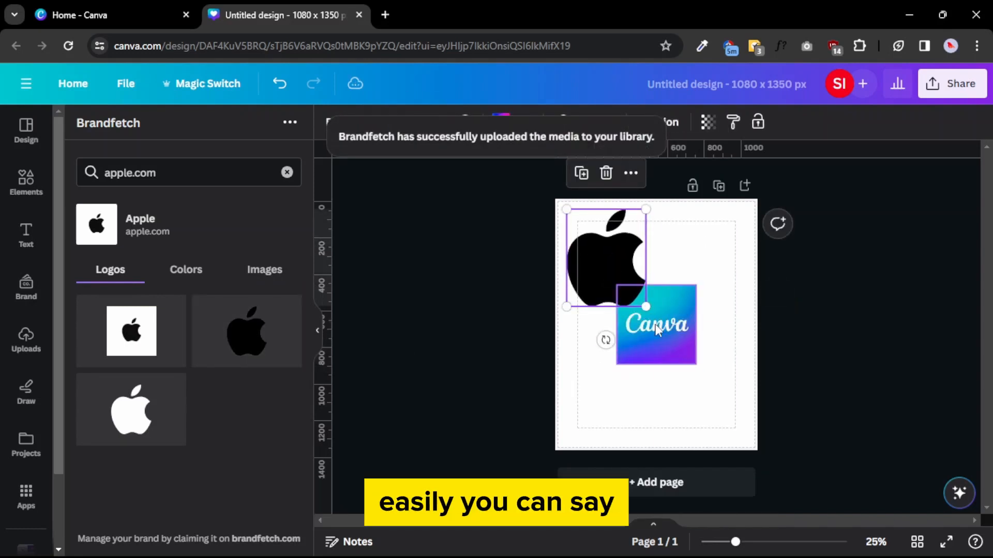
{"action": "left_click_drag", "start_coordinate": [654, 325], "coordinate": [682, 383]}
{"action": "left_click_drag", "start_coordinate": [615, 284], "coordinate": [625, 290]}
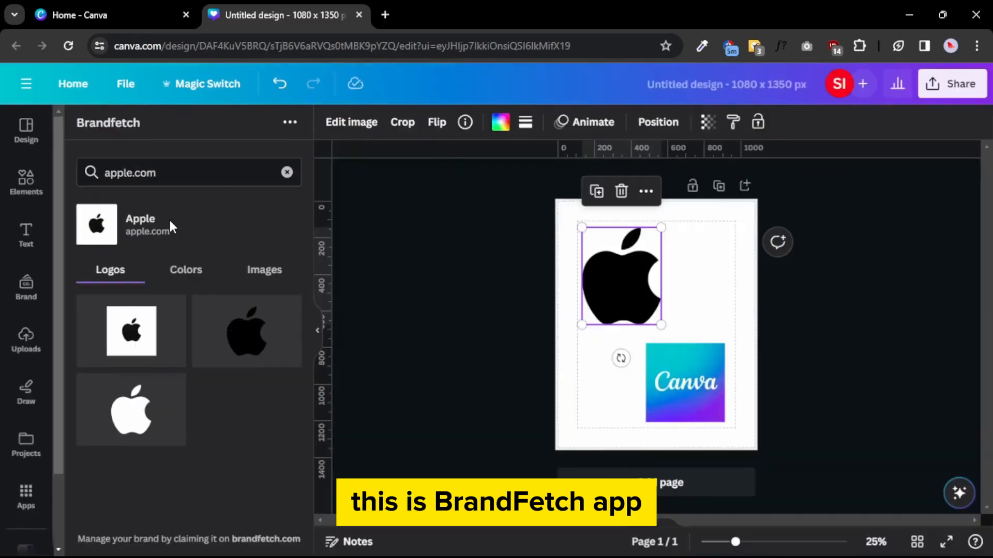
- Clear the brand search and reopen Brandfetch from the collection of already used apps
{"action": "left_click", "coordinate": [287, 173]}
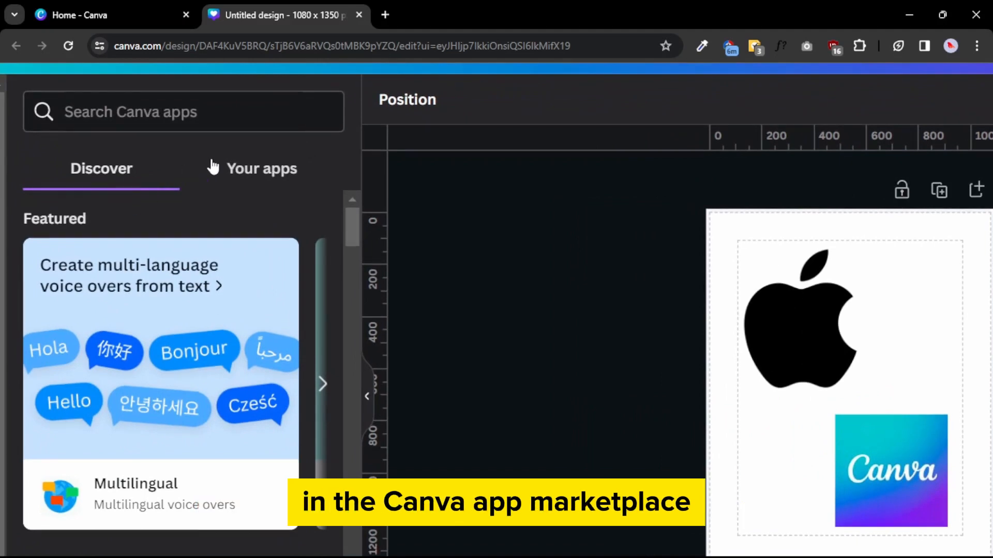
{"action": "left_click", "coordinate": [259, 177]}
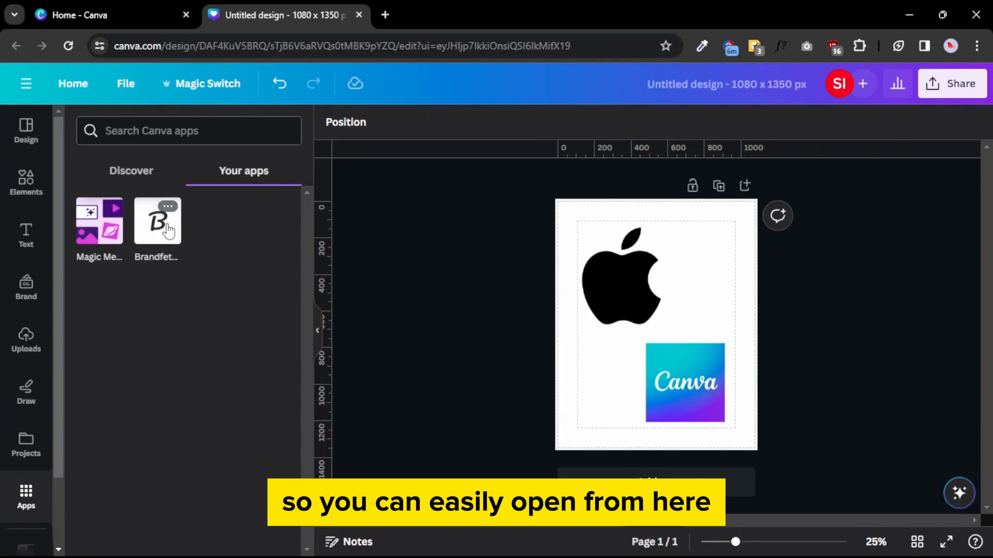
{"action": "left_click", "coordinate": [167, 227]}
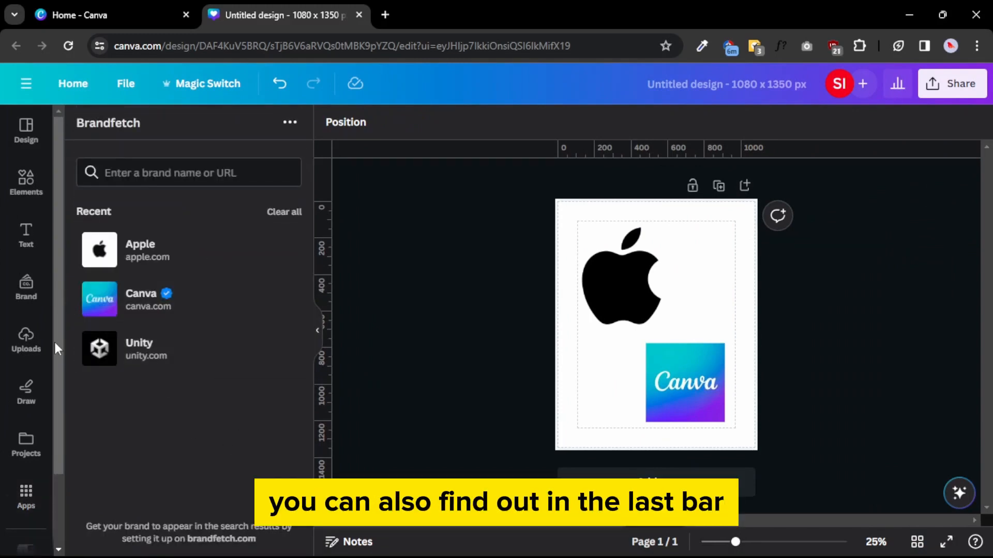
- Close the Brandfetch and Magic Media apps, and reopen Brandfetch from the already used apps
{"action": "scroll", "coordinate": [54, 362], "scroll_direction": "down", "scroll_amount": 3}
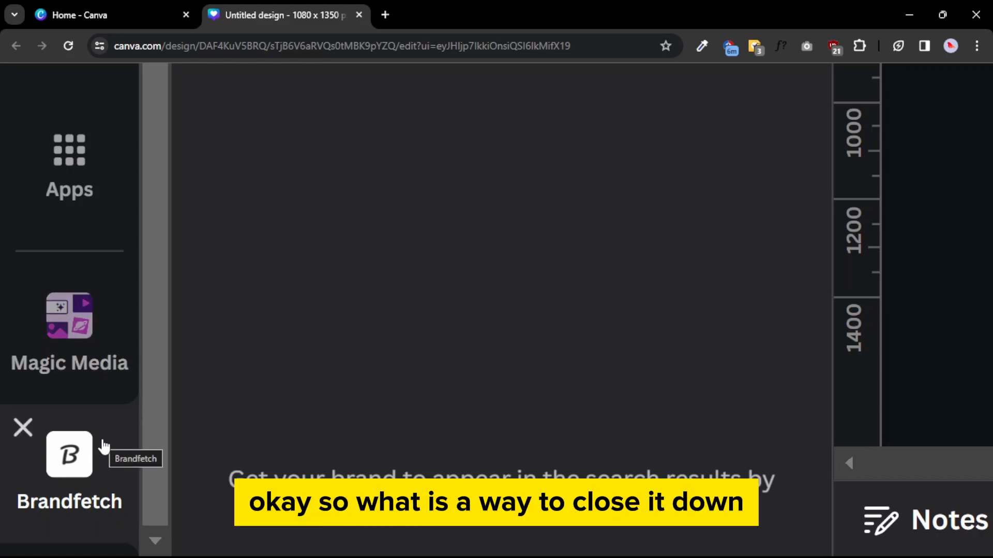
{"action": "left_click", "coordinate": [21, 433]}
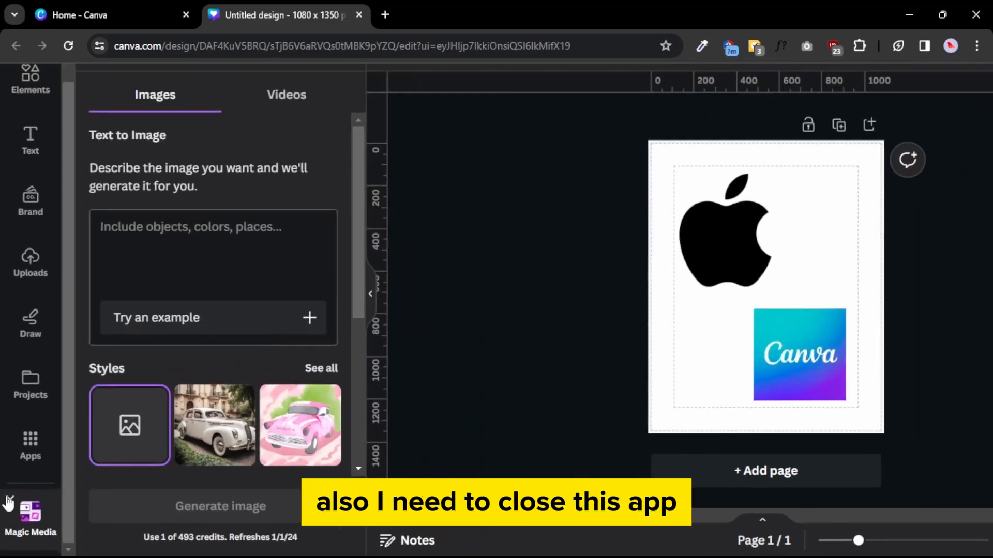
{"action": "left_click", "coordinate": [9, 500]}
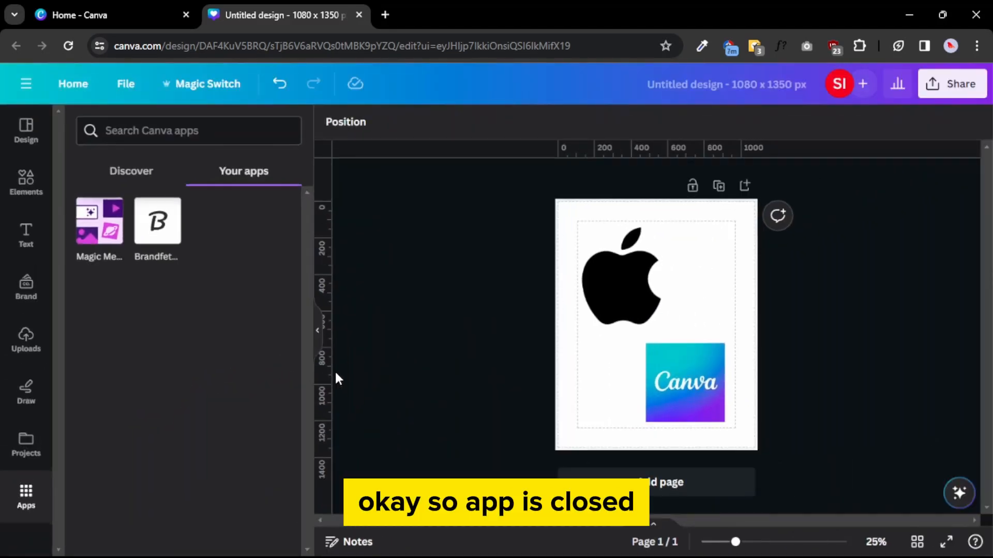
{"action": "left_click", "coordinate": [158, 223]}
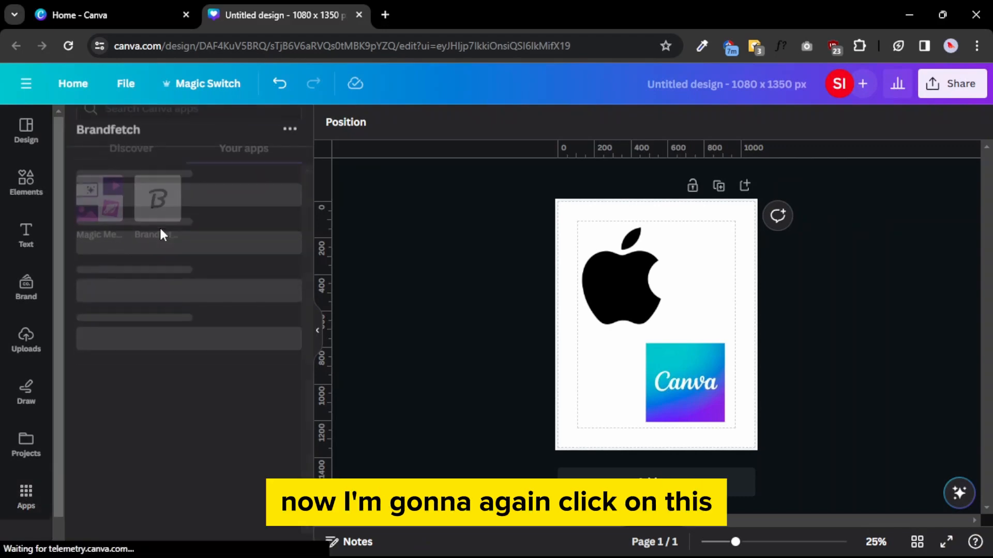